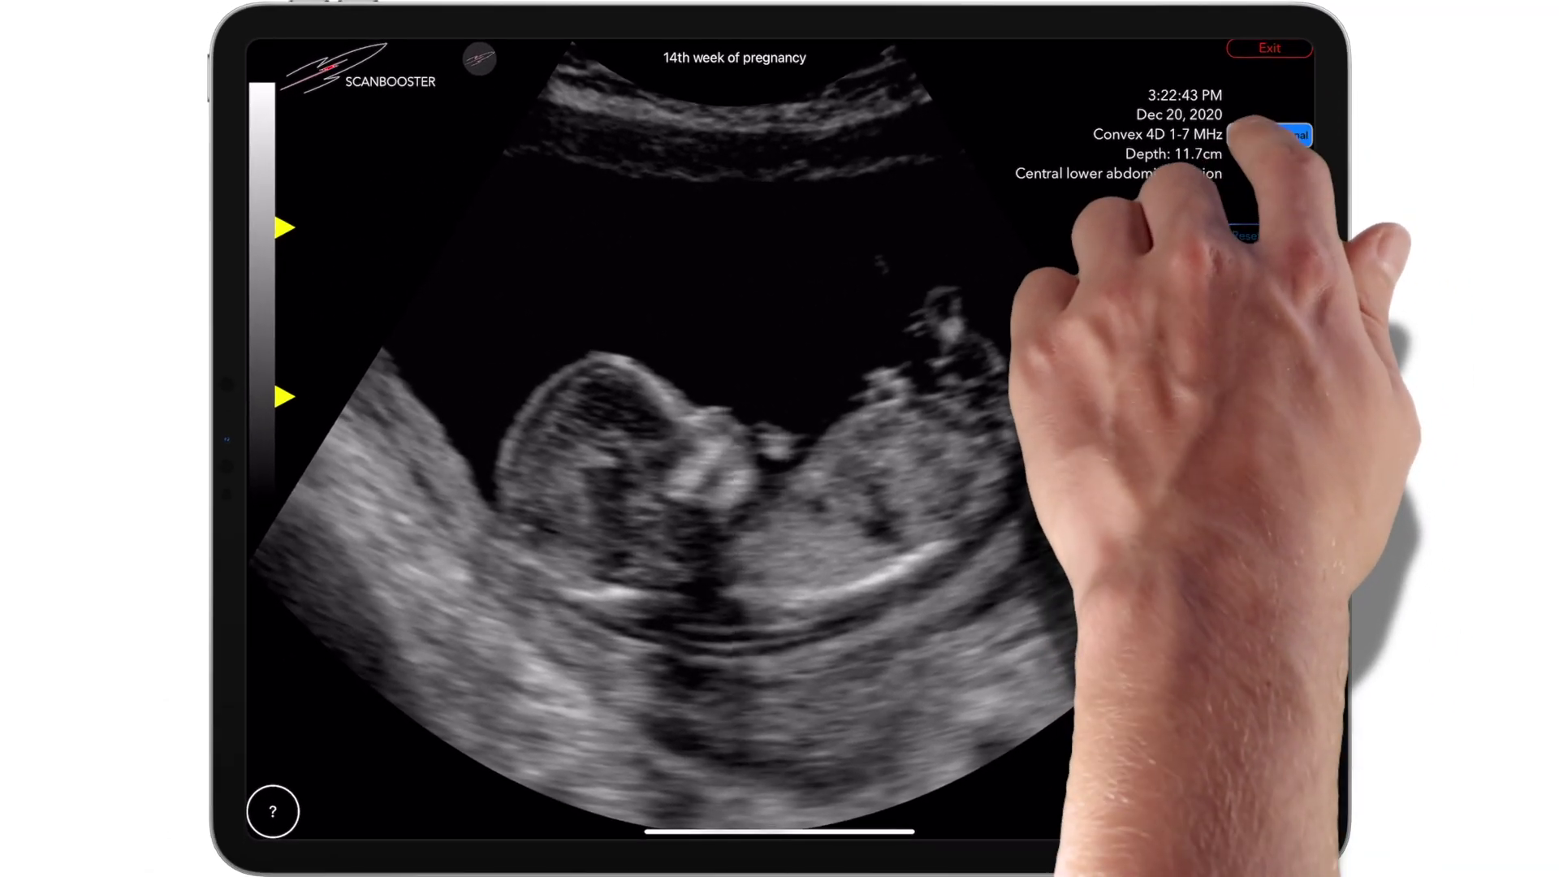
Switch the probe input to 'phone' and enable Bluetooth from Control Center for smartphone pairing
left_click(1245, 135)
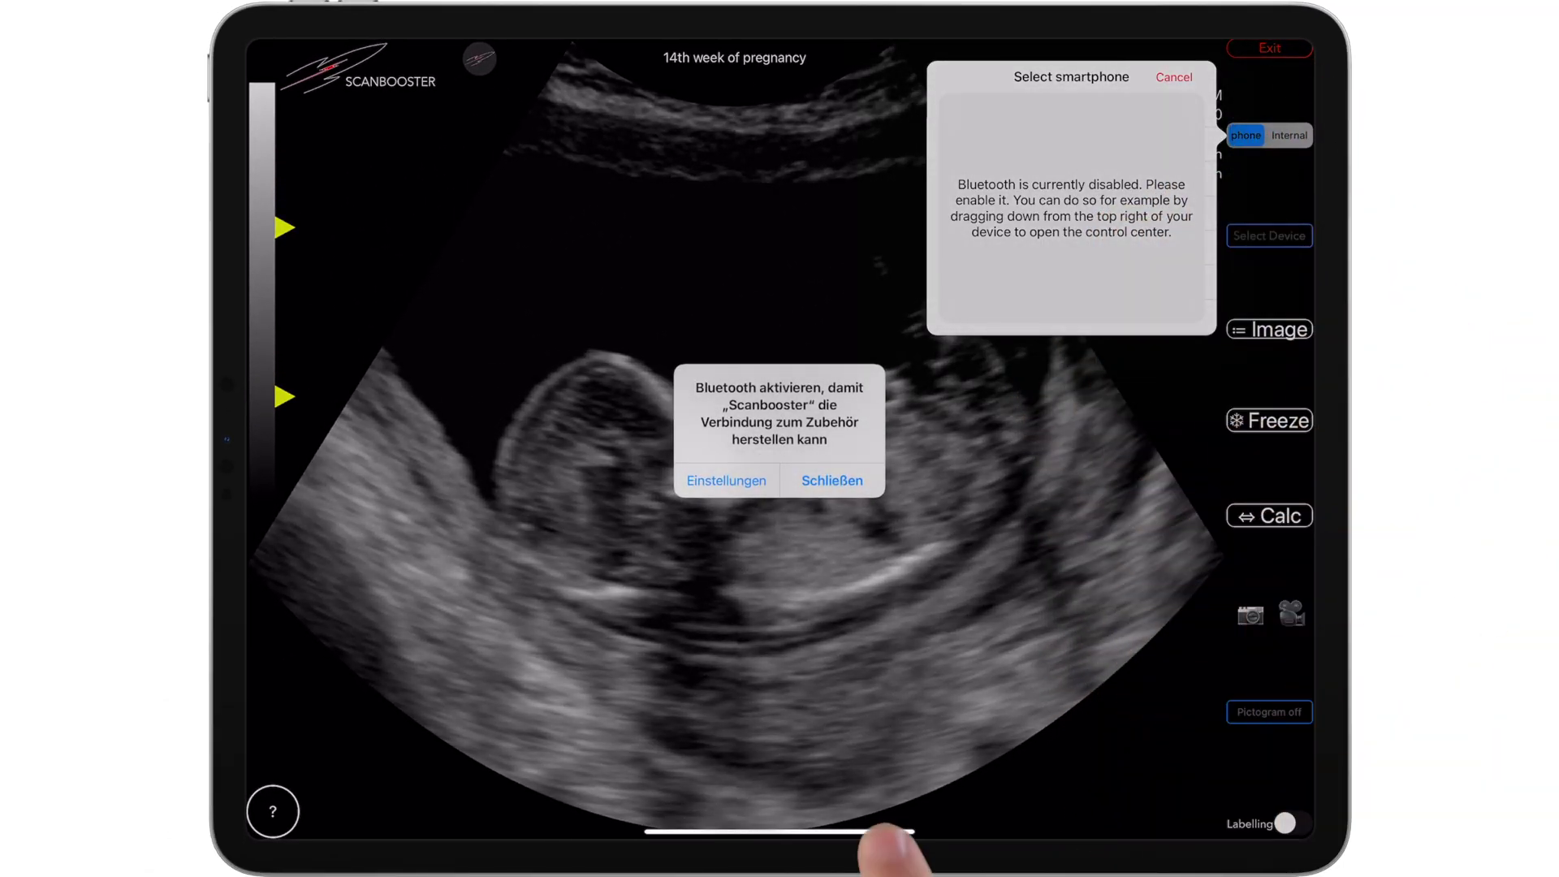
left_click(832, 480)
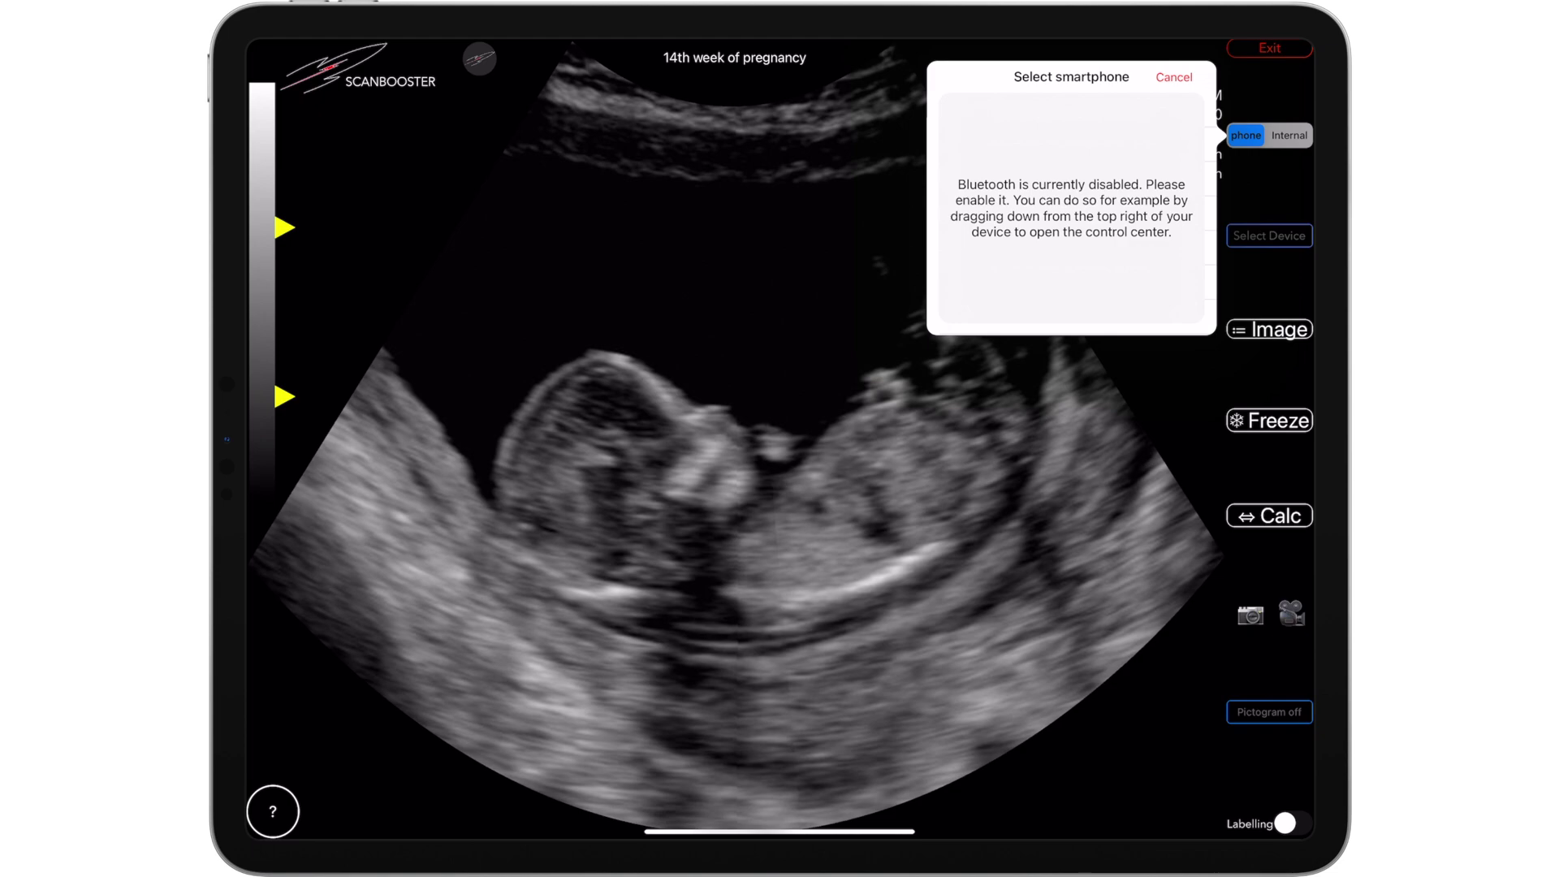
left_click_drag(1279, 24, 1207, 306)
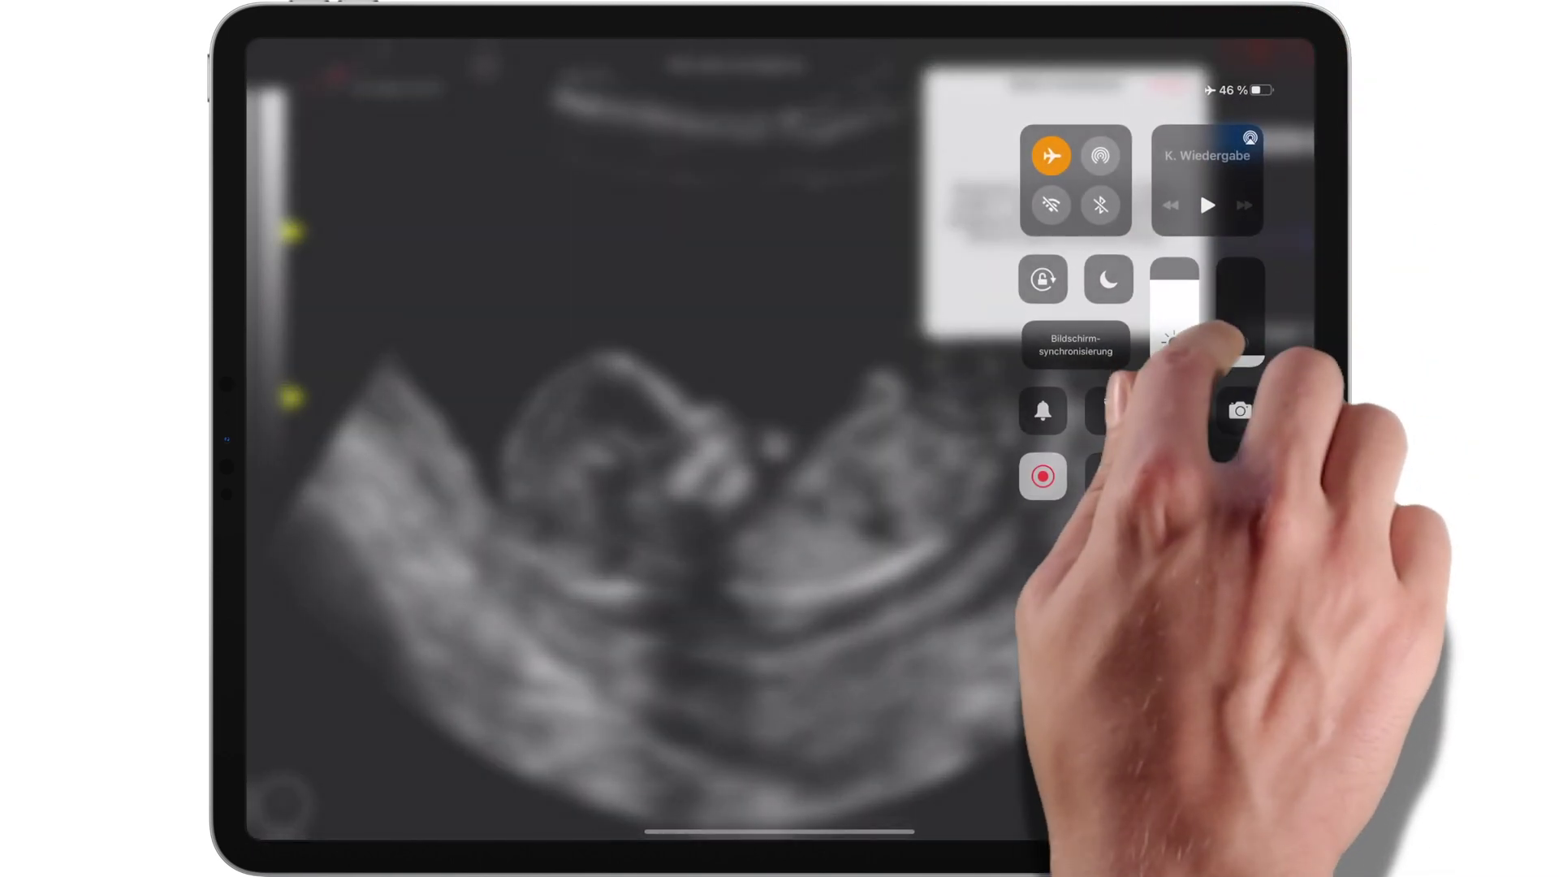
left_click(1102, 206)
left_click(585, 402)
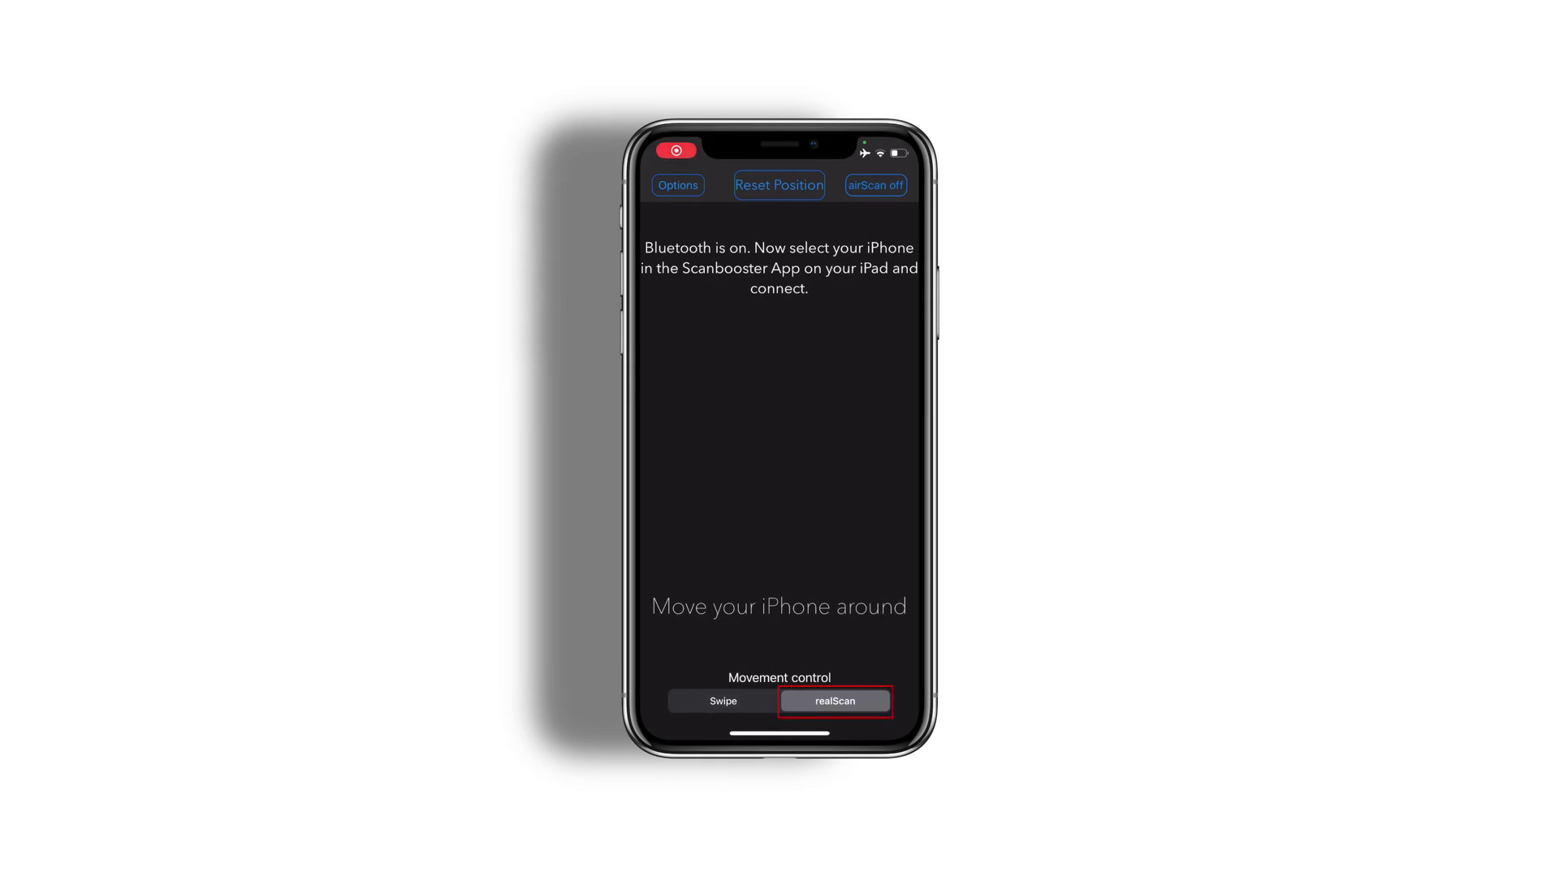
Turn airScan on alongside realScan movement control in ScanBooster Control
left_click(876, 185)
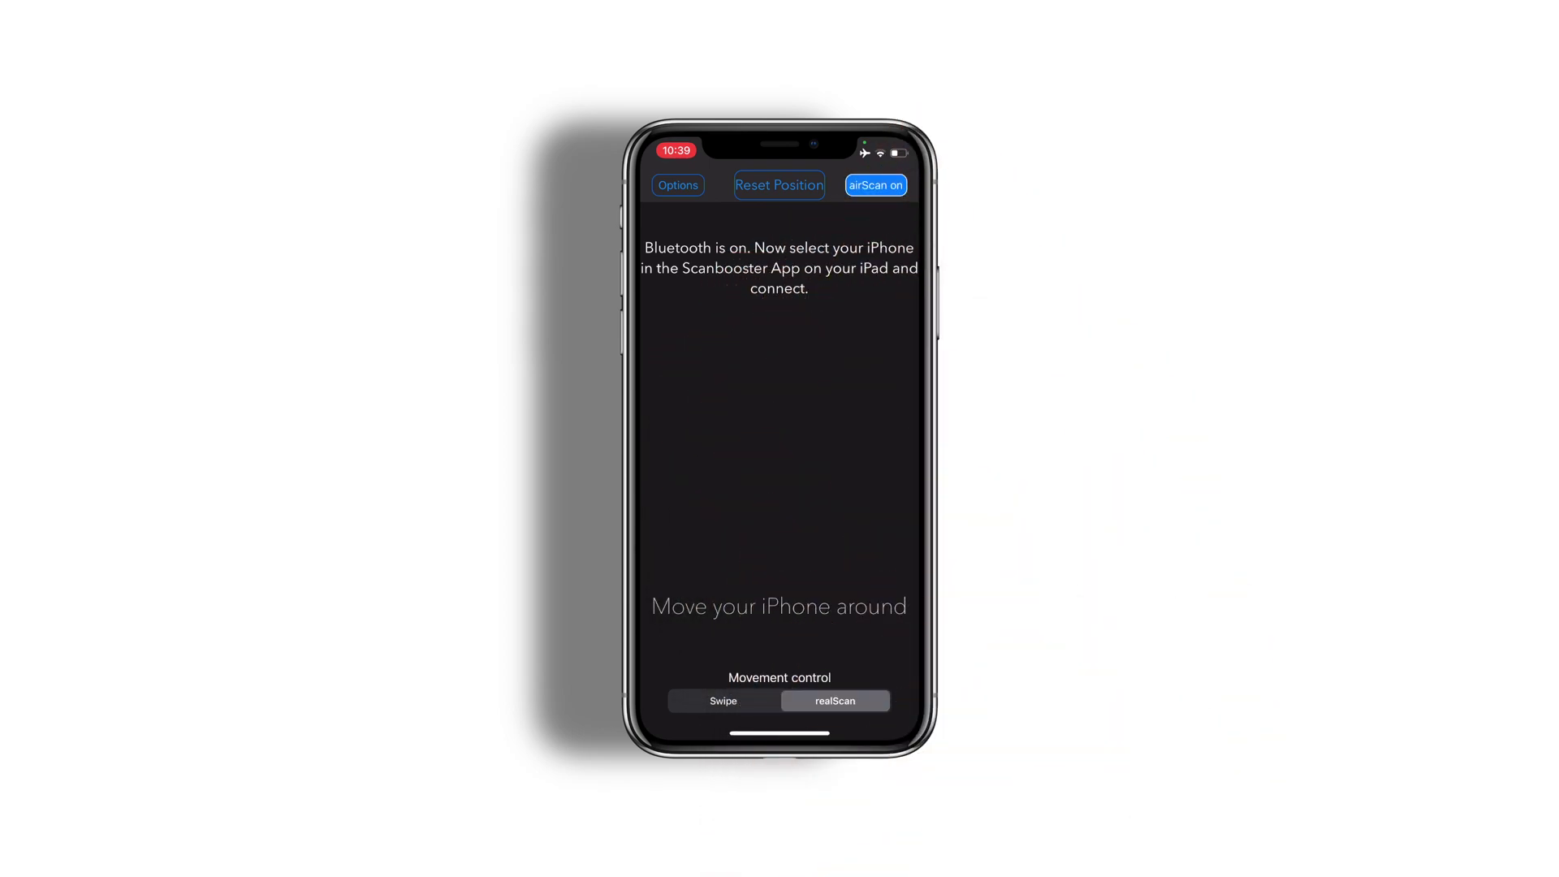